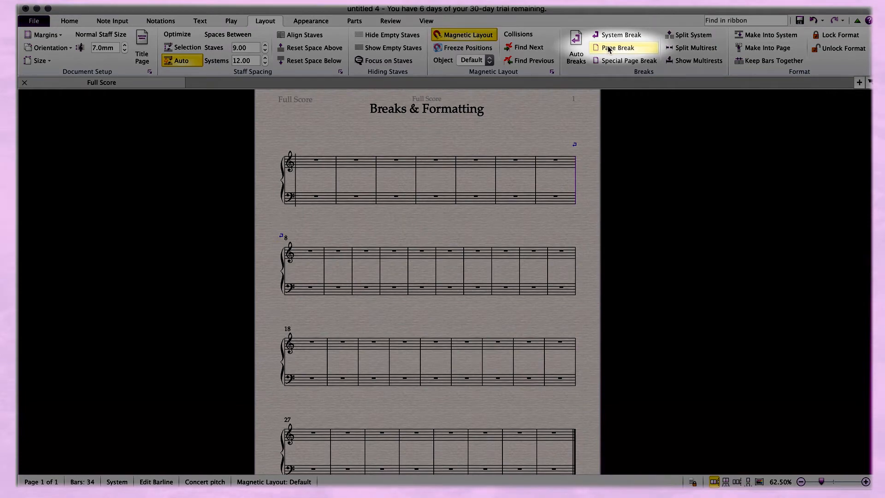
Insert a page break at the barline after bar 13 in the second system.
click(464, 276)
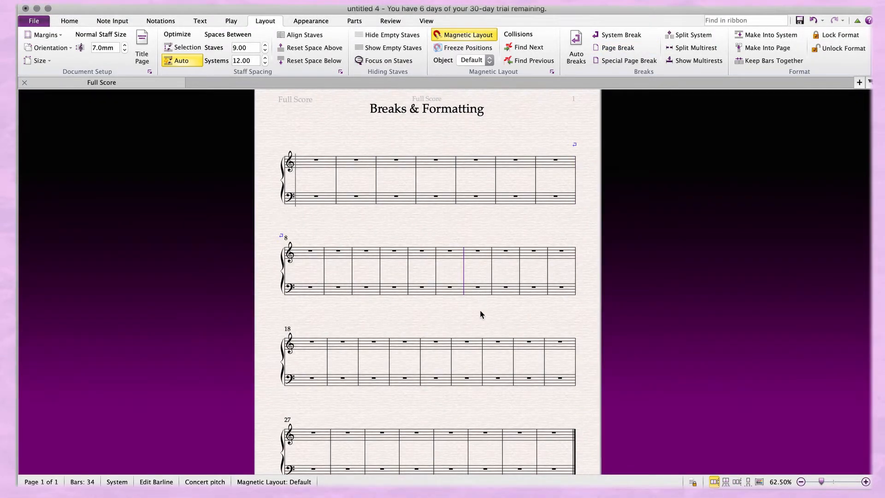
drag(480, 311, 456, 309)
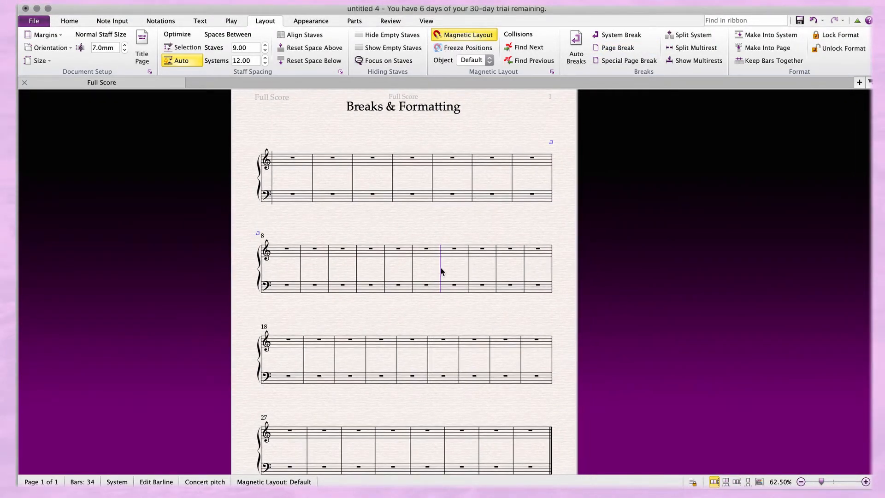
click(643, 49)
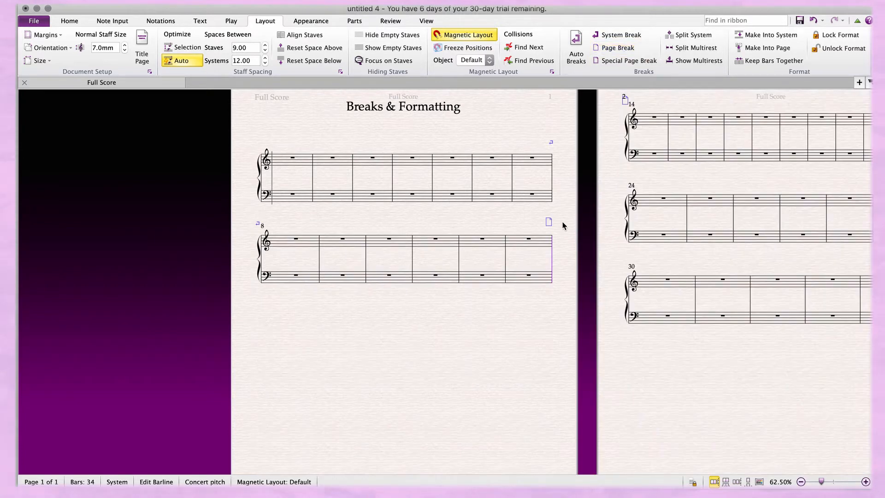
drag(557, 298, 370, 390)
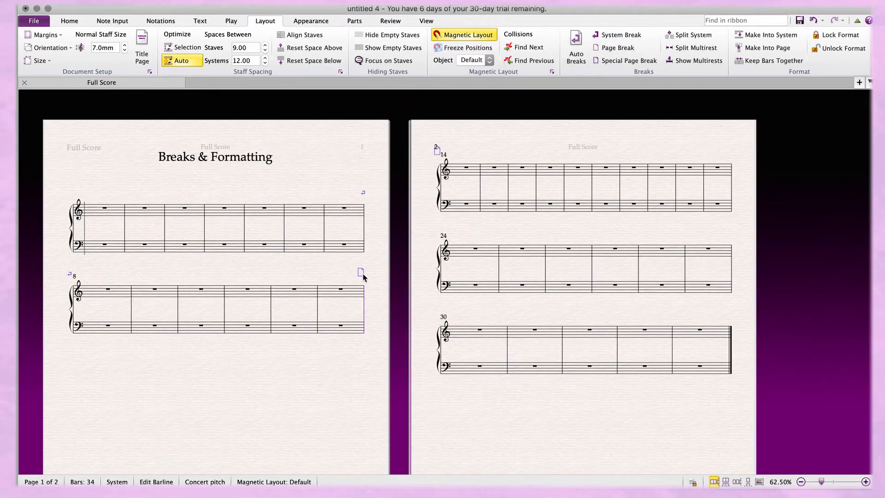
drag(293, 433, 328, 410)
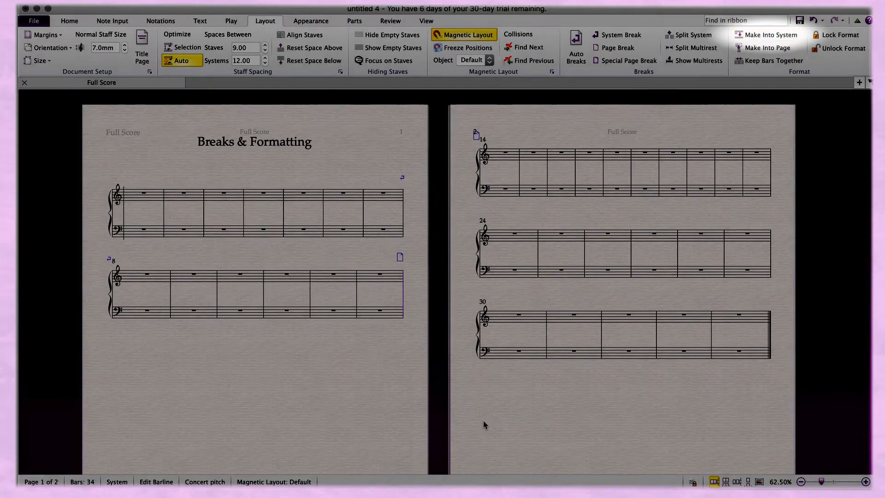
Make bars 4 to 17 on both piano staves into a single system.
click(477, 433)
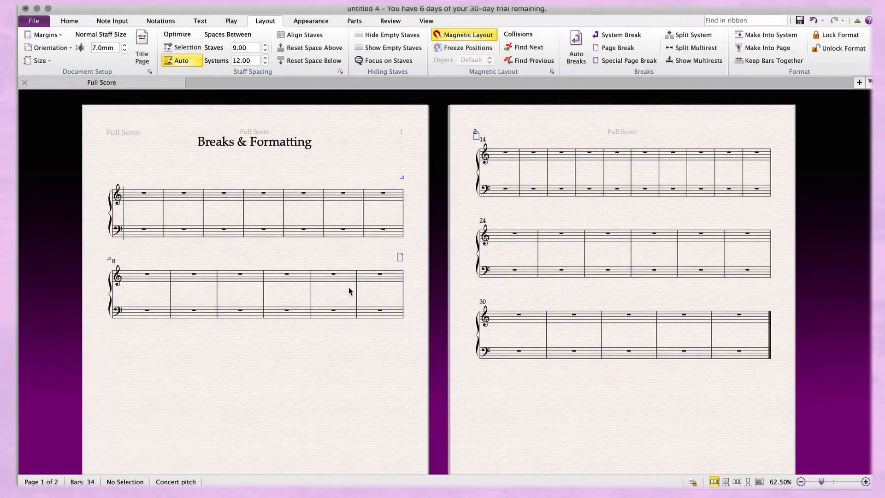
click(278, 202)
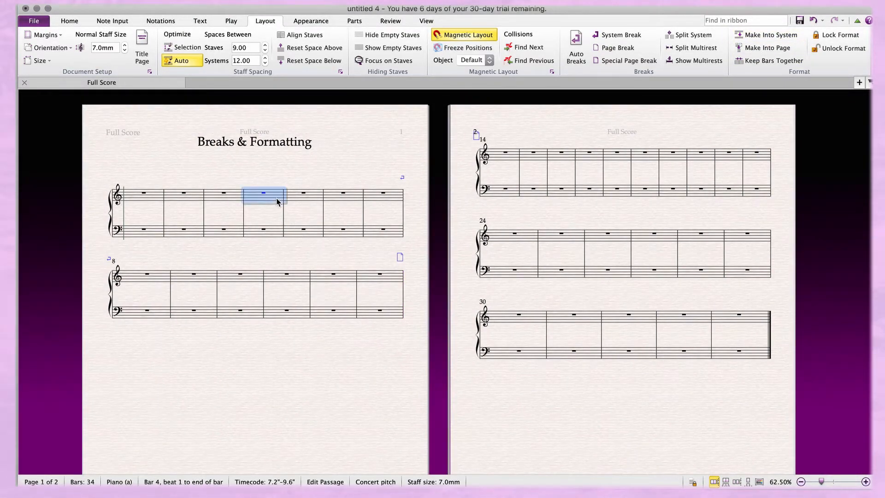
shift+click(594, 197)
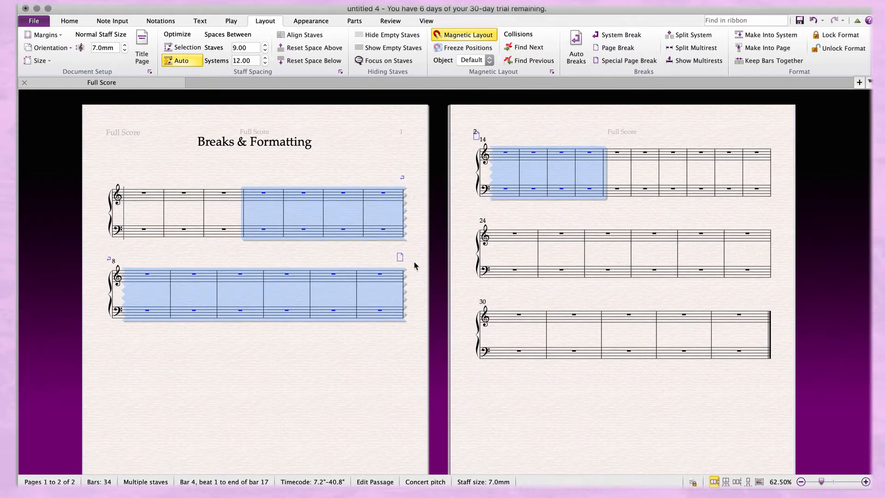
click(758, 39)
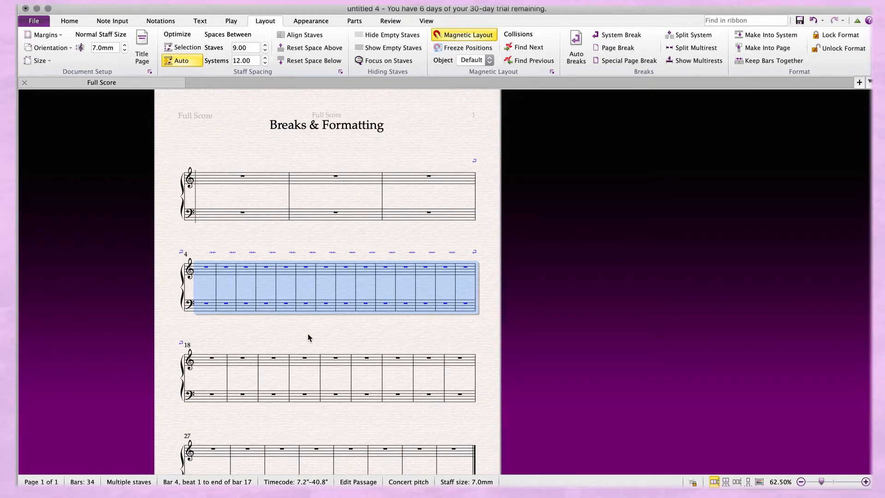
scroll(365, 322, down, 2)
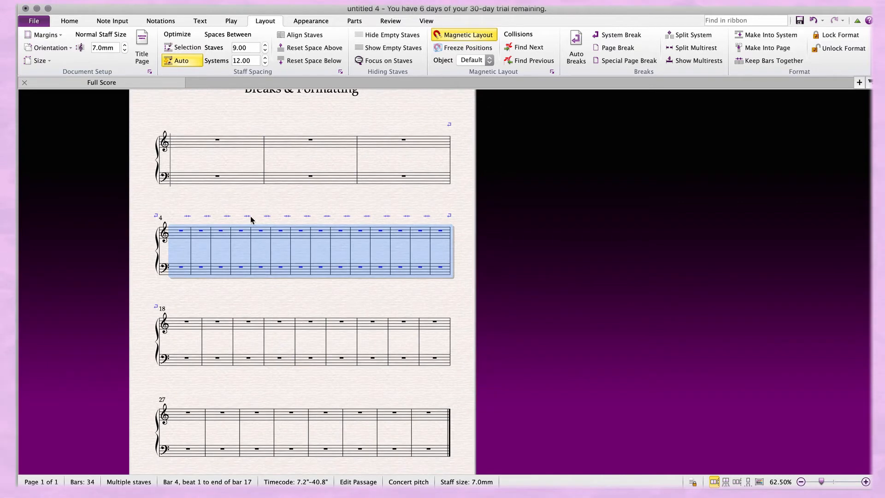
Try to make bars 1 to 34 into one system and dismiss the clipboard message.
click(194, 143)
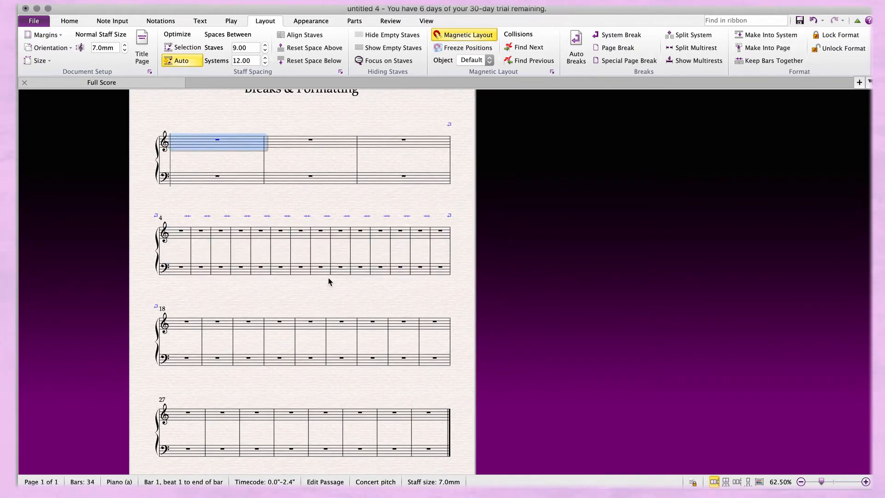
shift+click(448, 417)
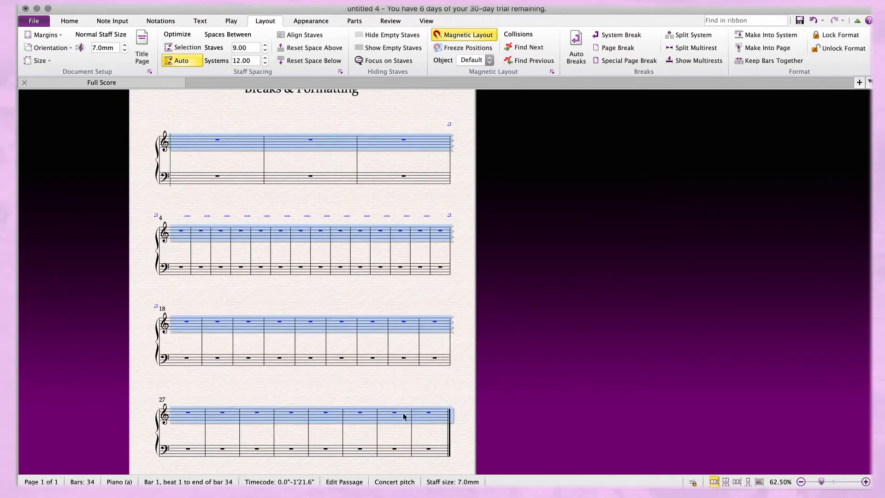
click(781, 37)
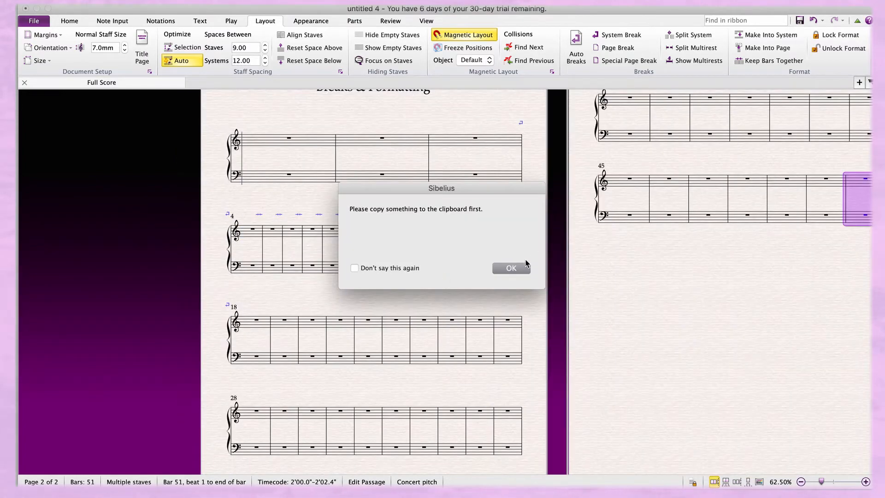
click(525, 264)
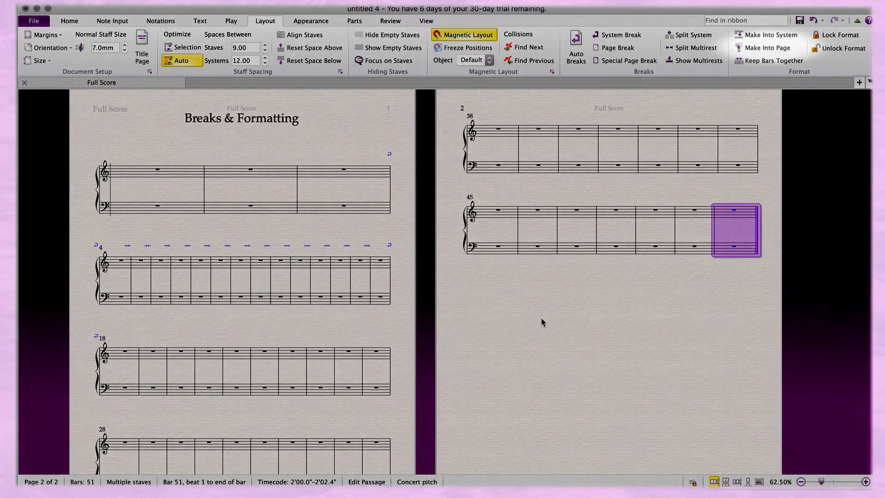
Make bars 9 to 46 on both staves into a single page and clear the selection.
key(super+minus)
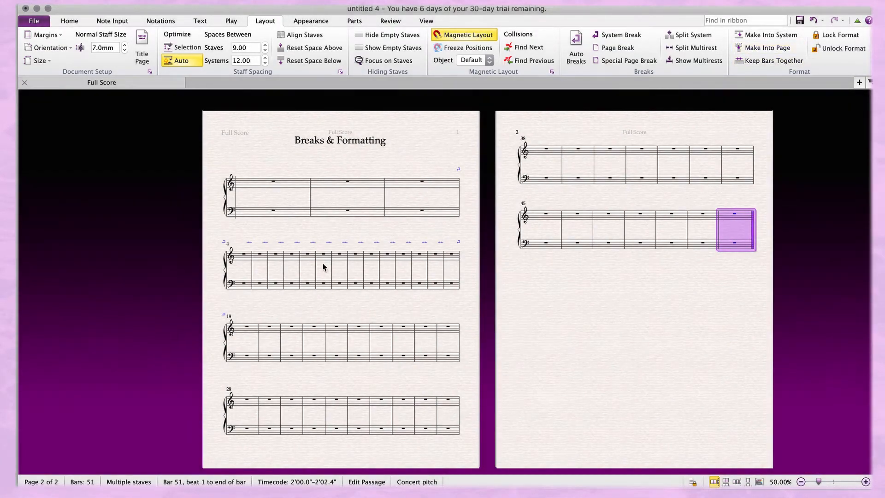
click(325, 255)
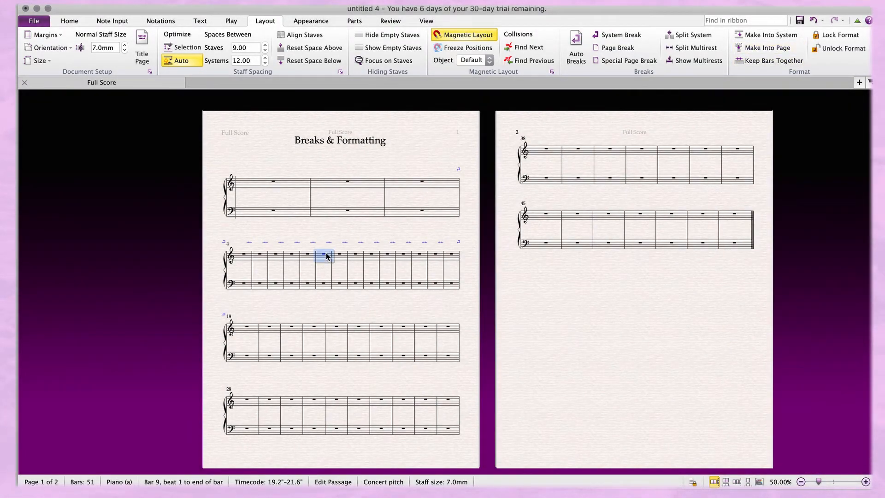
shift+click(584, 248)
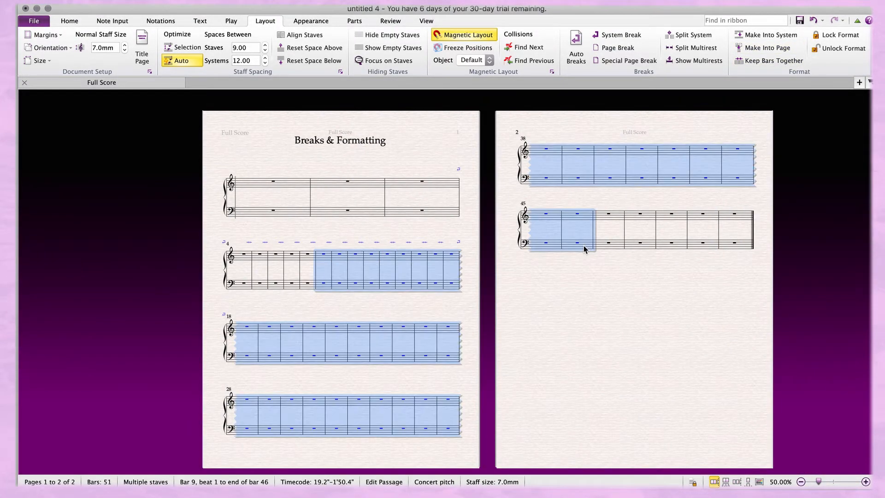
click(778, 48)
drag(794, 300, 622, 295)
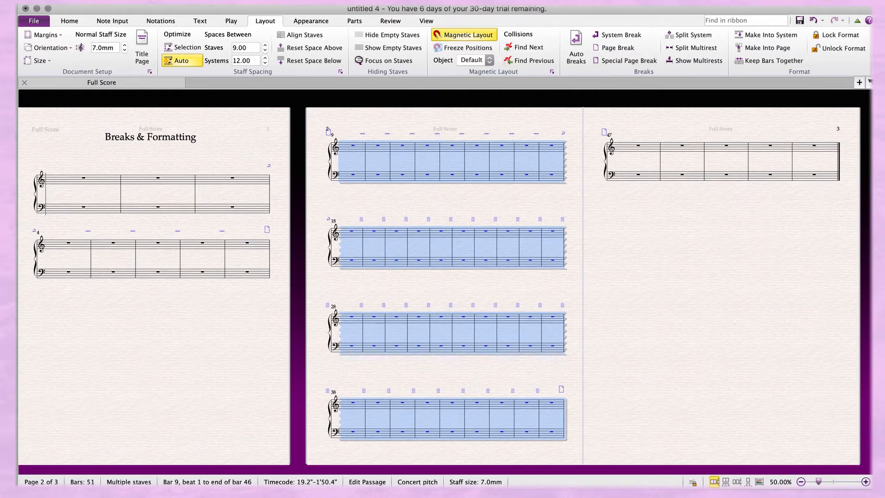
key(Escape)
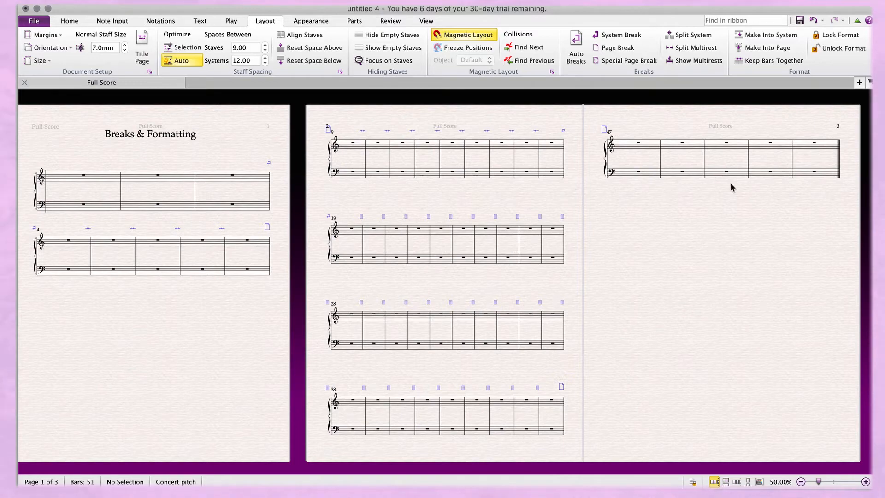
Split the system on page 3 at the barline after bar 48.
scroll(731, 185, right, 5)
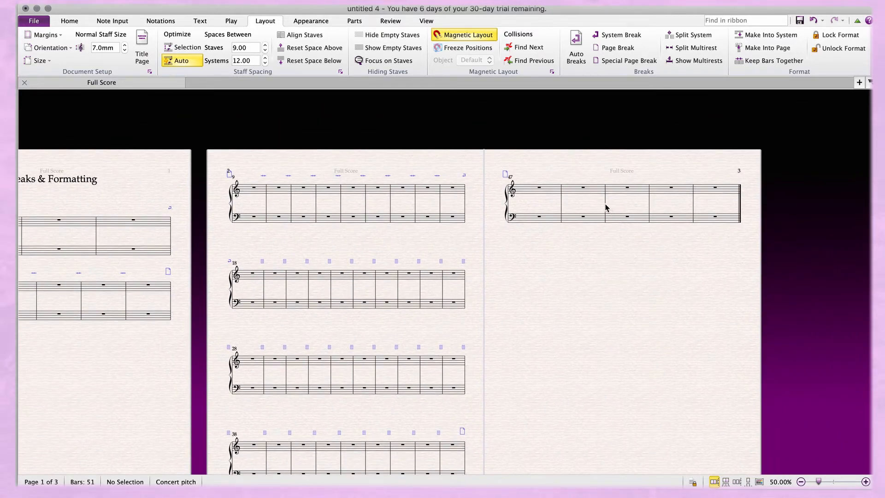
click(583, 219)
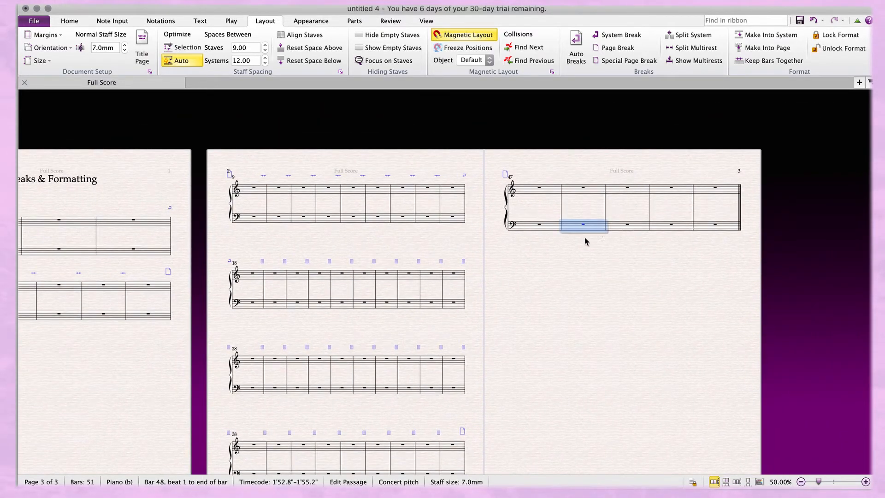
drag(606, 261, 548, 267)
key(super+equal)
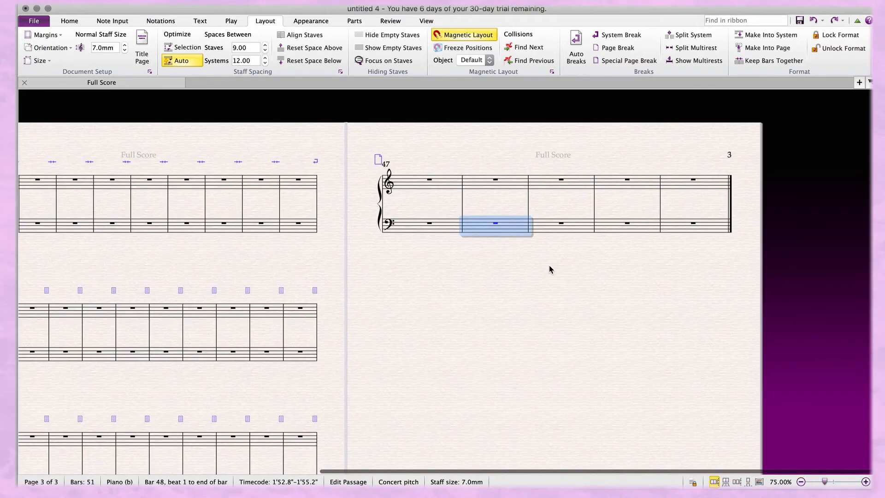
click(435, 222)
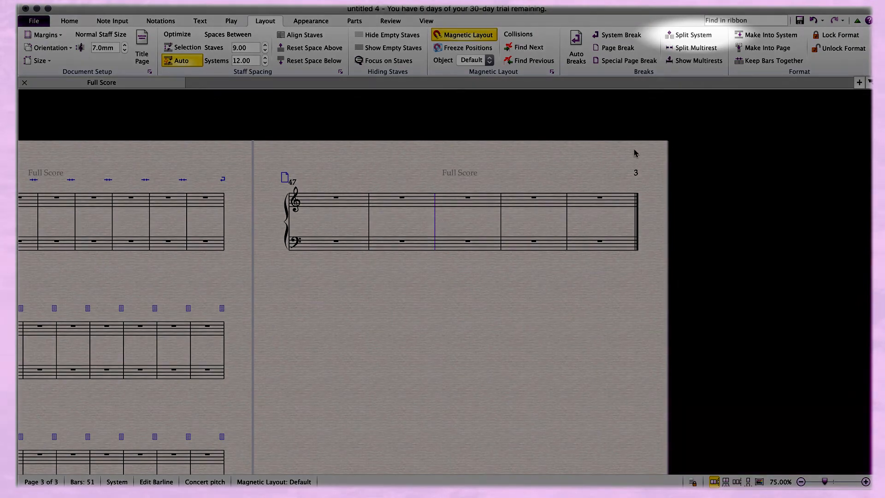
click(691, 35)
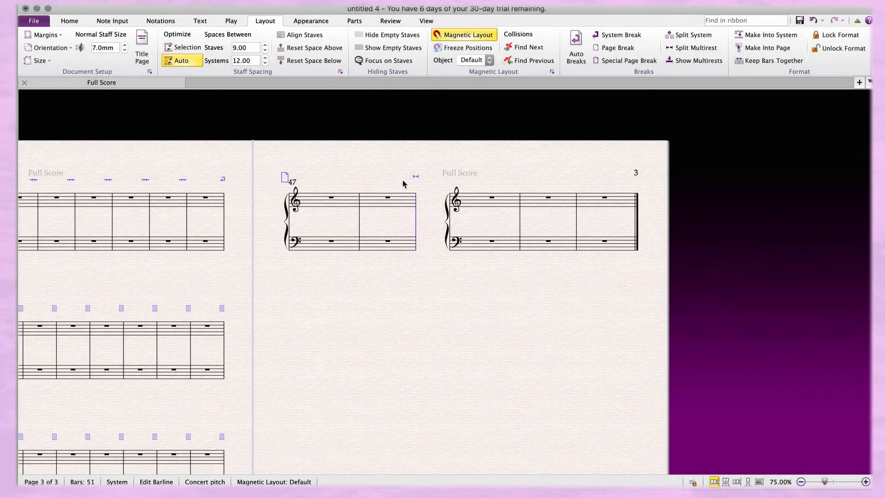
Add the text "coda" above bar 49, at the start of the split-off system.
drag(407, 312, 513, 340)
click(582, 226)
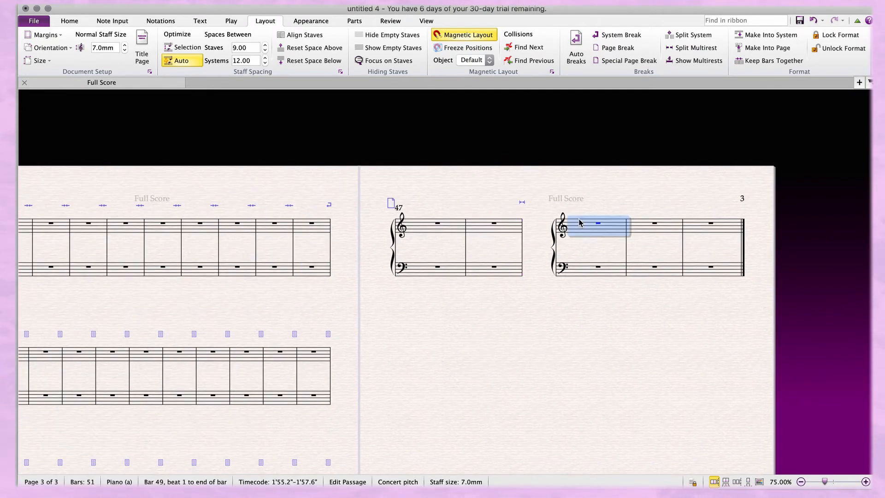
key(ctrl+t)
text(cord)
key(BackSpace)
key(BackSpace)
text(da)
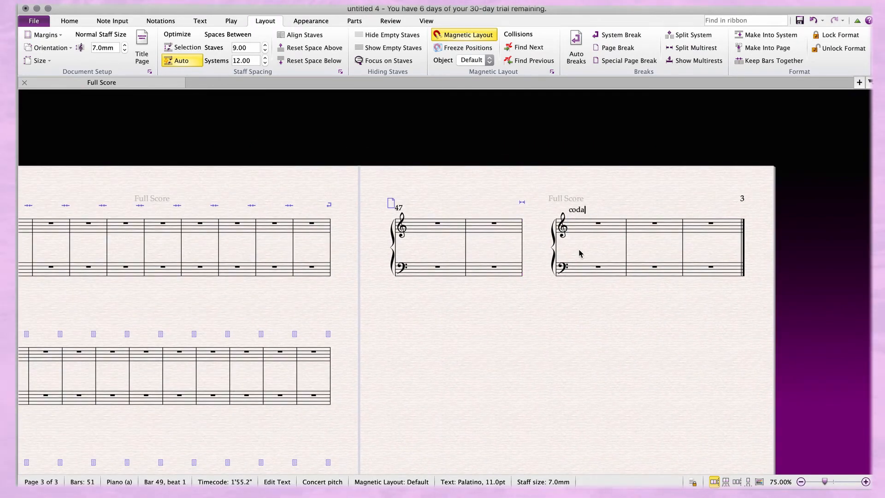
drag(608, 366, 601, 361)
drag(498, 343, 583, 356)
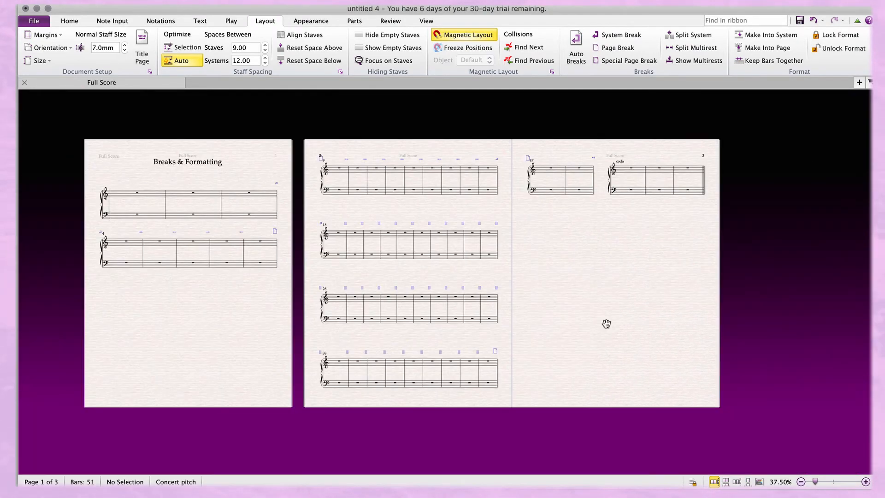
drag(606, 321, 609, 346)
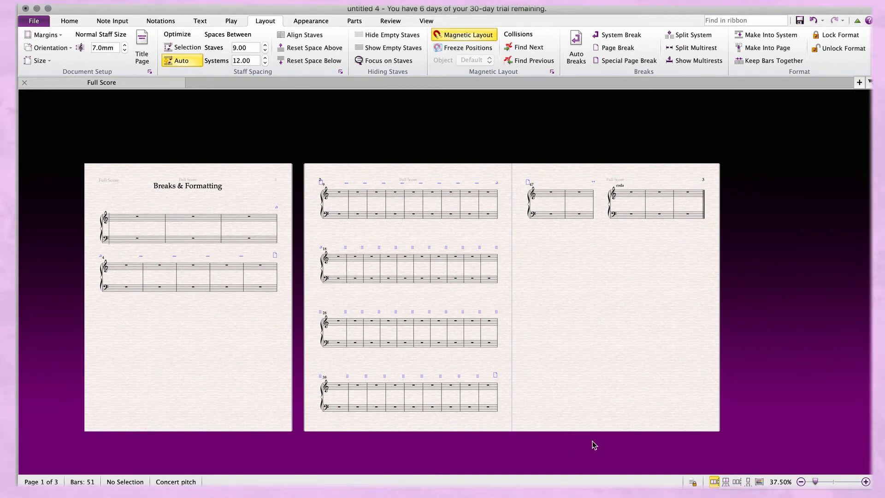
Turn on multirests for the full score, consolidating its empty bars.
click(699, 61)
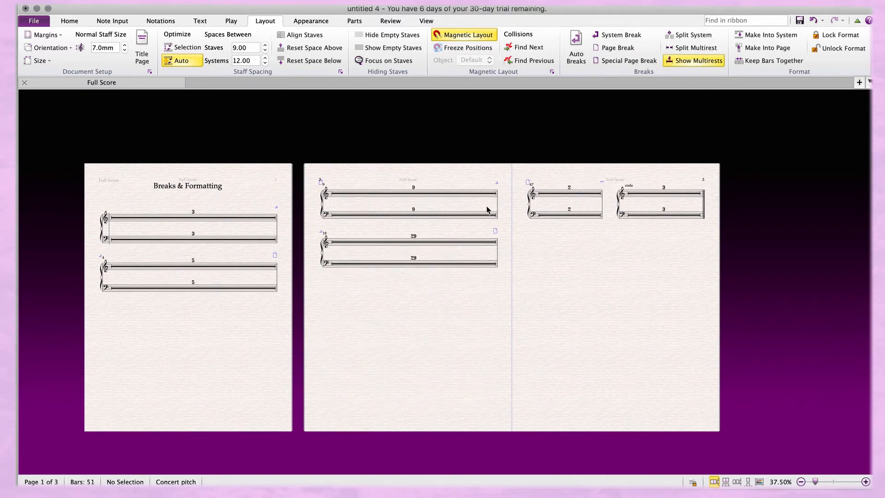
key(super+equal)
key(super+equal)
key(super+minus)
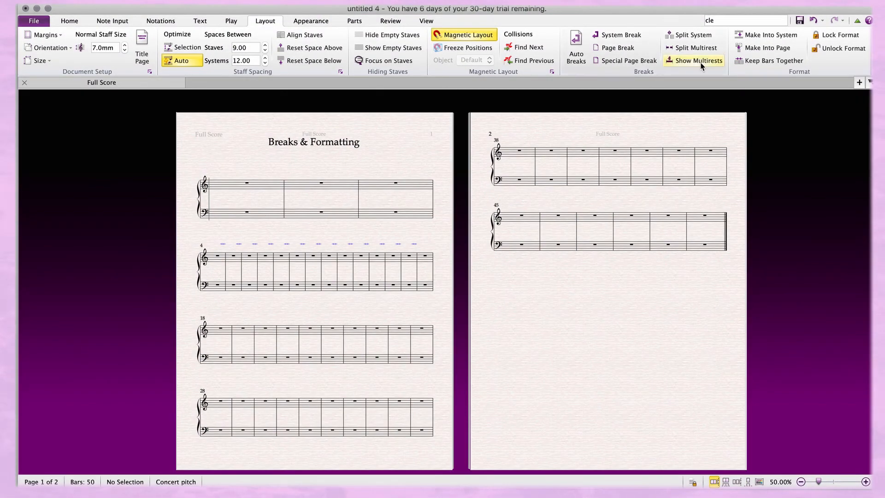
Toggle multirests on and off several times for the 50-bar score, leaving them off.
click(687, 59)
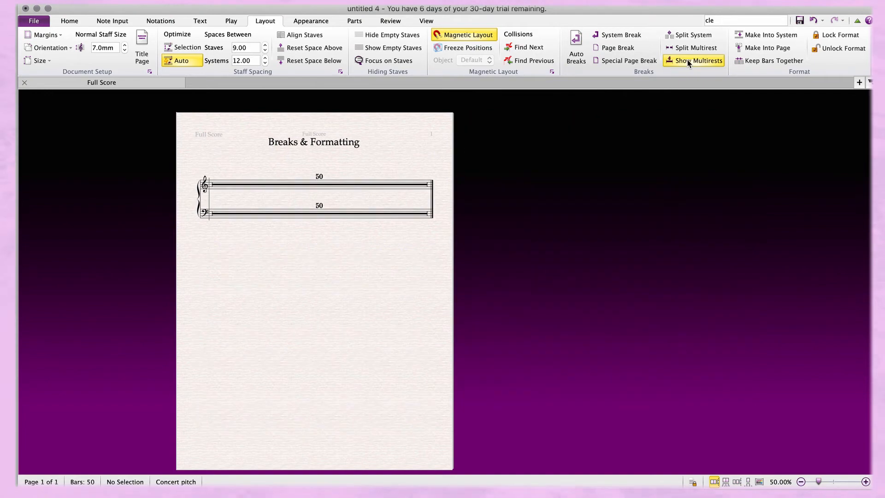
click(687, 59)
click(688, 60)
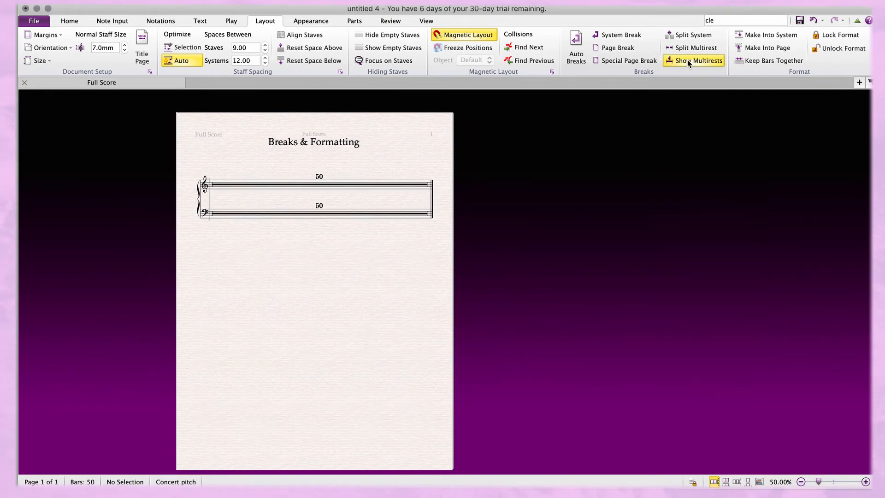
click(688, 60)
click(687, 60)
click(687, 59)
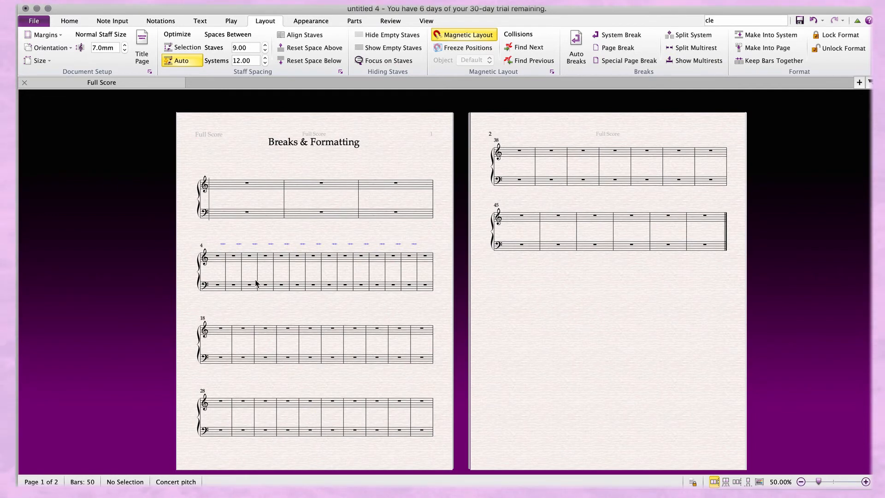
Add rehearsal marks A, B and C at the start of bars 5, 26 and 33 on page 1.
click(236, 260)
click(193, 22)
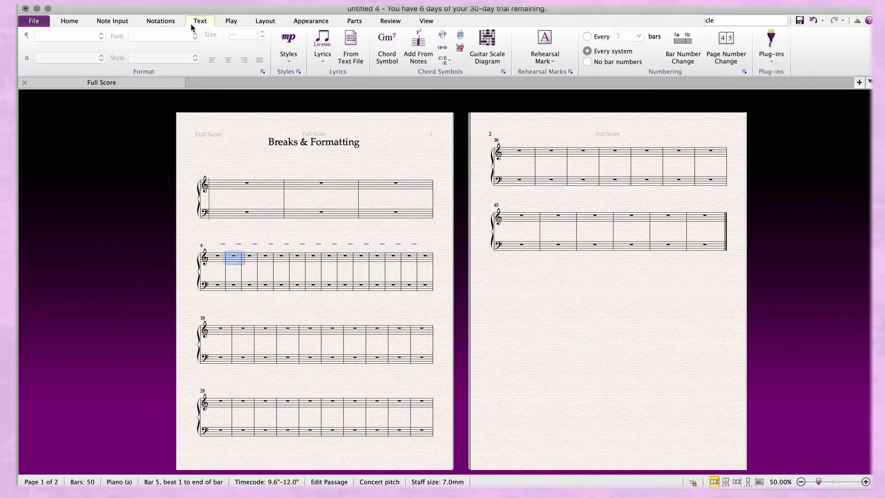
click(545, 48)
click(404, 334)
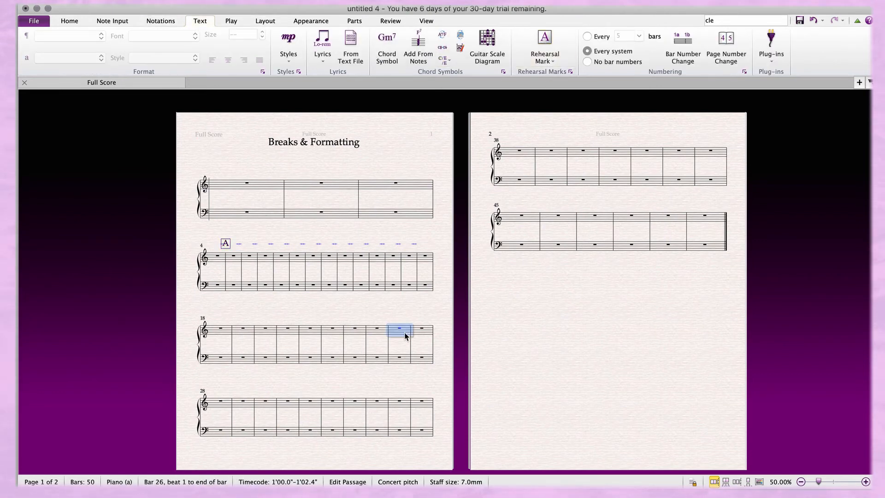
click(545, 47)
click(337, 415)
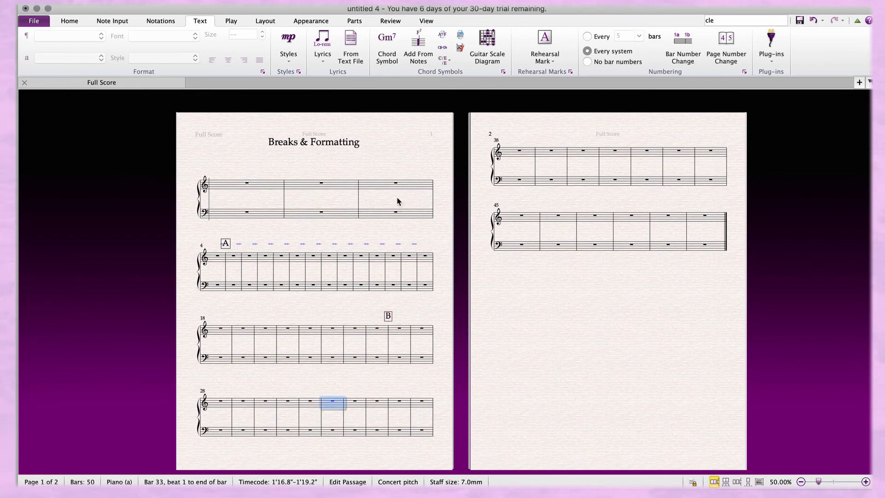
click(544, 46)
key(Escape)
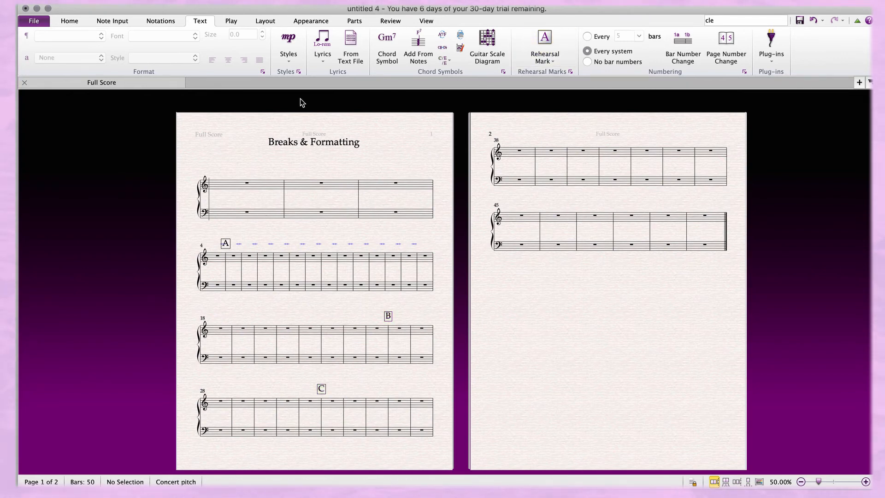
Turn on multirests to check how the rehearsal marks divide the empty bars, and turn them off again.
click(266, 21)
click(692, 60)
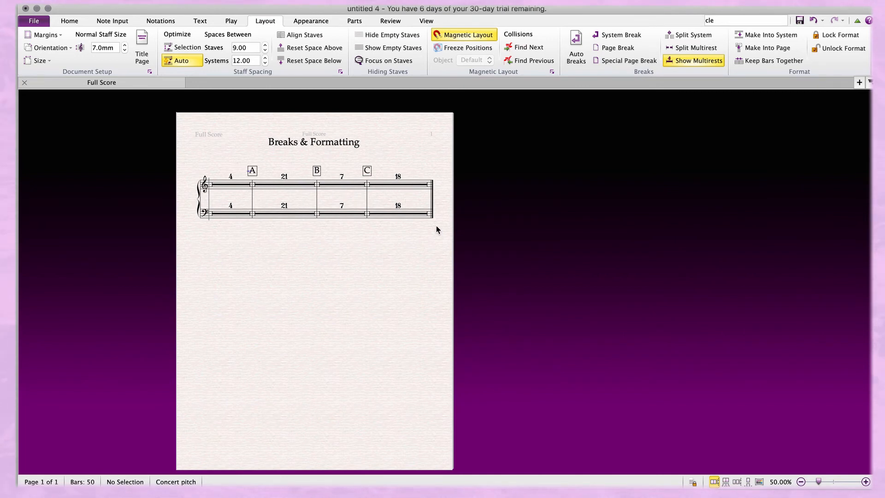
key(super+shift+m)
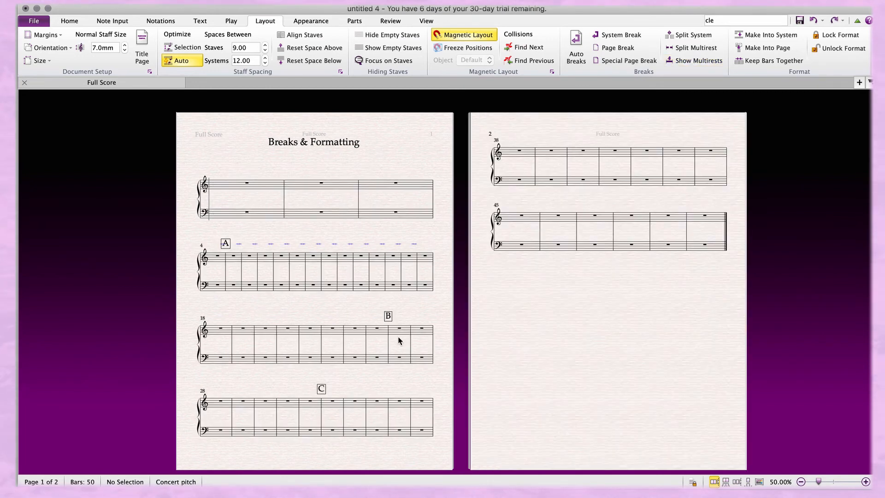
Delete rehearsal marks C, B and A from the score.
click(323, 391)
key(Delete)
click(388, 316)
key(Delete)
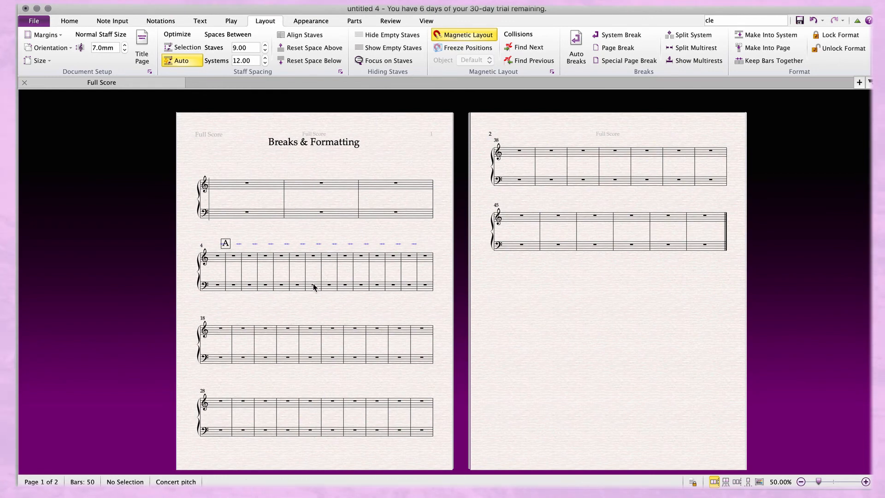
click(225, 244)
key(Delete)
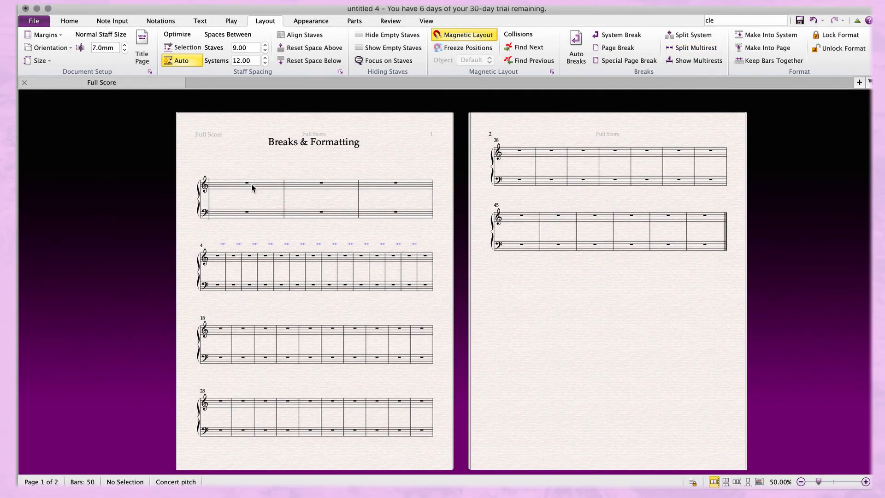
Split the multirest after bar 10 by applying Split Multirest to bars 1–10 on both piano staves.
click(263, 187)
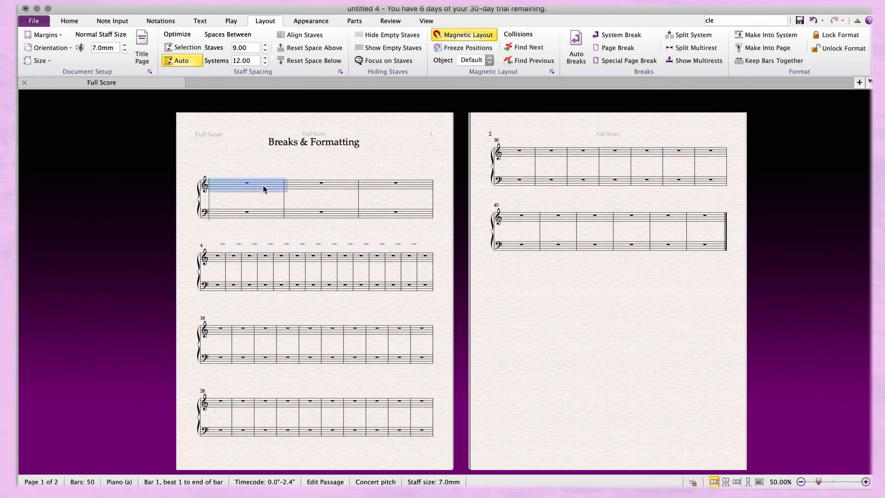
shift+click(323, 265)
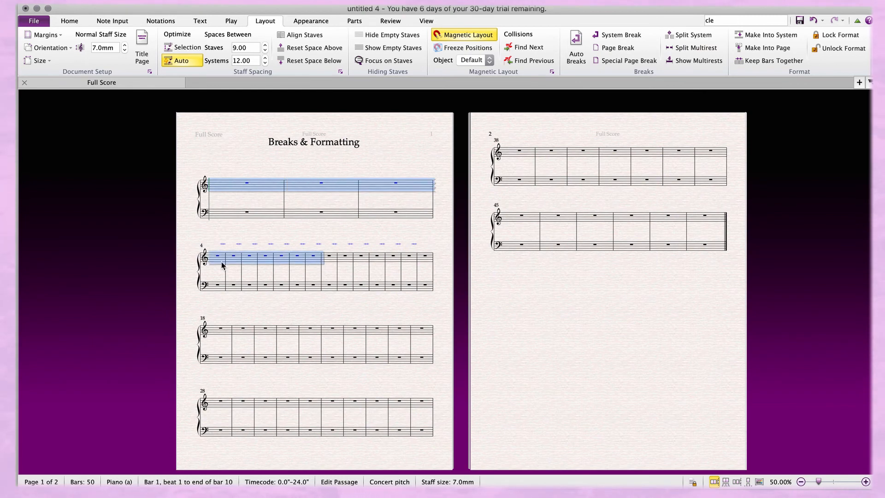
shift+click(317, 288)
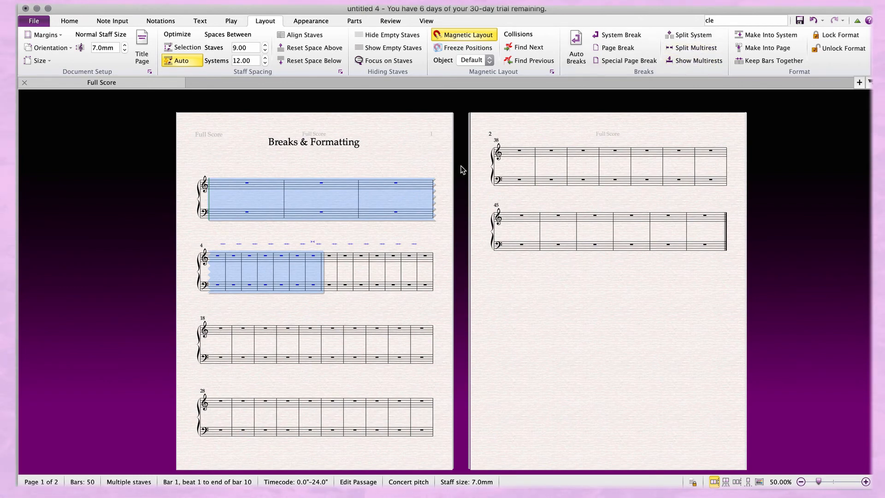
Apply Split Multirest to bars 11–14 on both staves, adding a split after bar 14.
click(330, 257)
shift+click(374, 259)
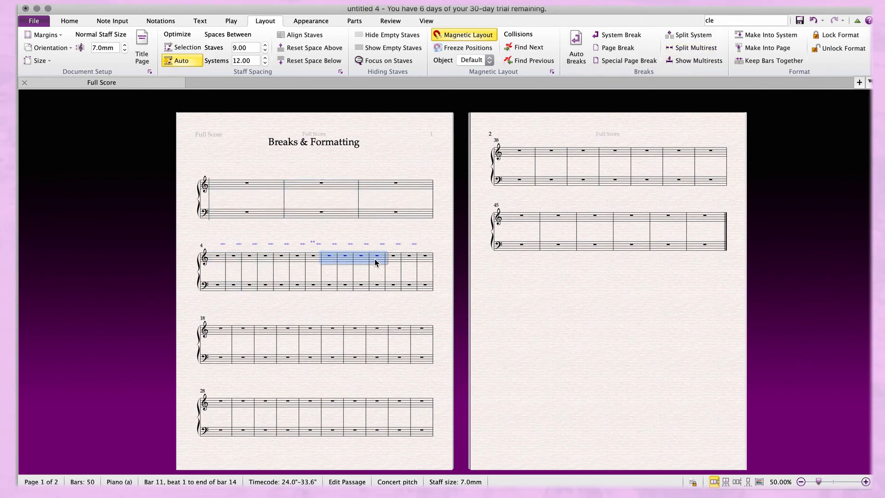
shift+click(381, 287)
click(719, 50)
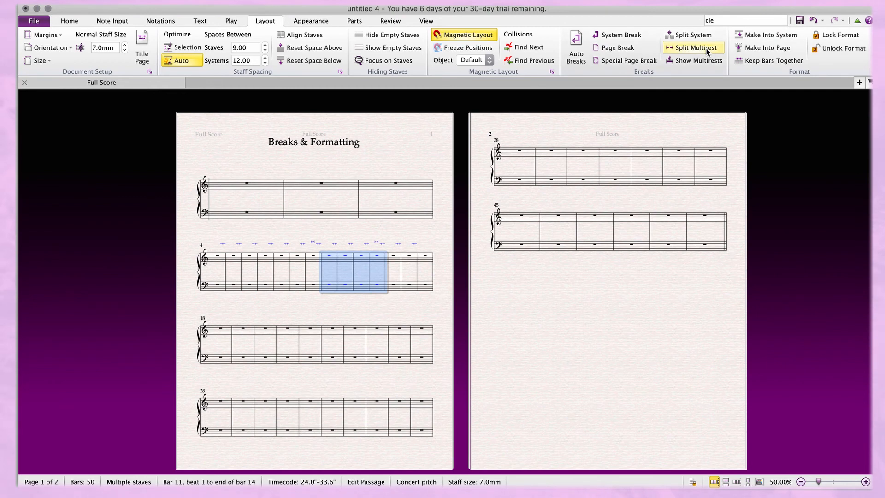
click(394, 263)
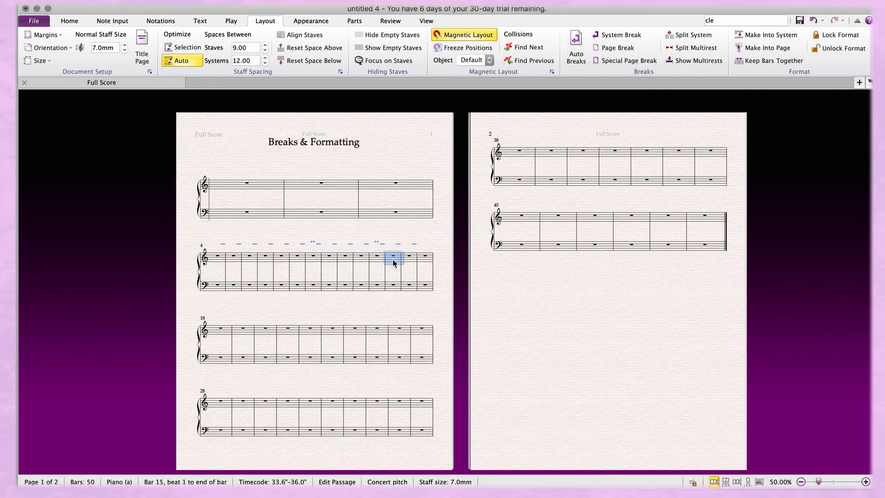
shift+click(709, 251)
key(Escape)
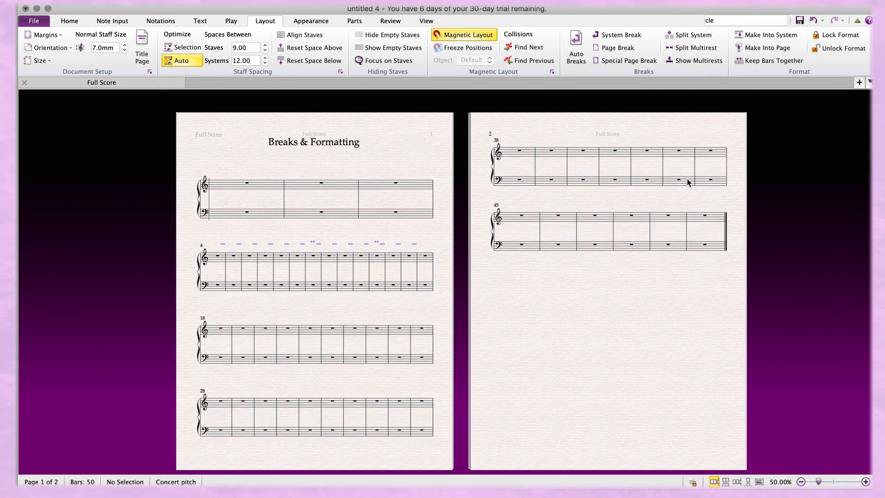
Turn on multirests to check the splits after bars 10 and 14, and turn them off again.
click(693, 67)
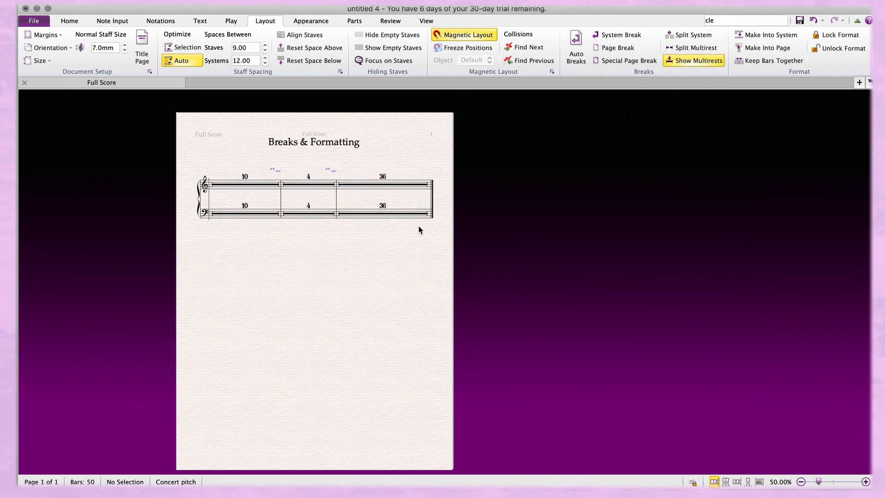
click(702, 62)
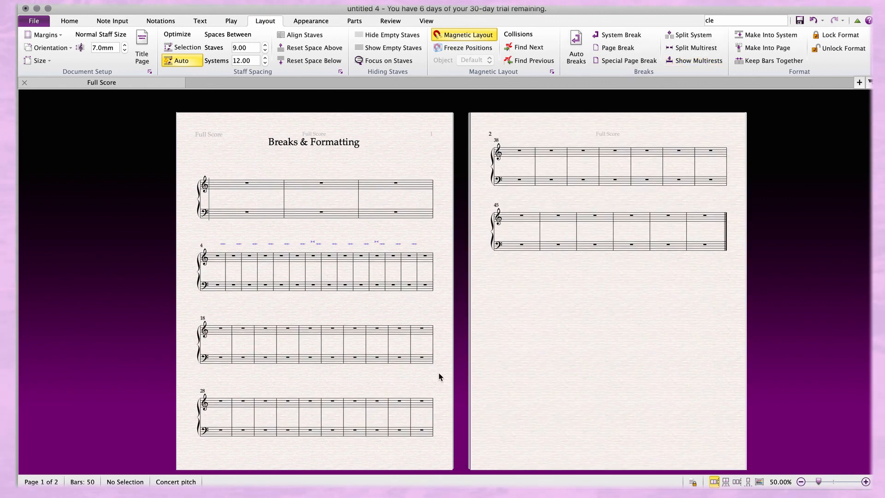